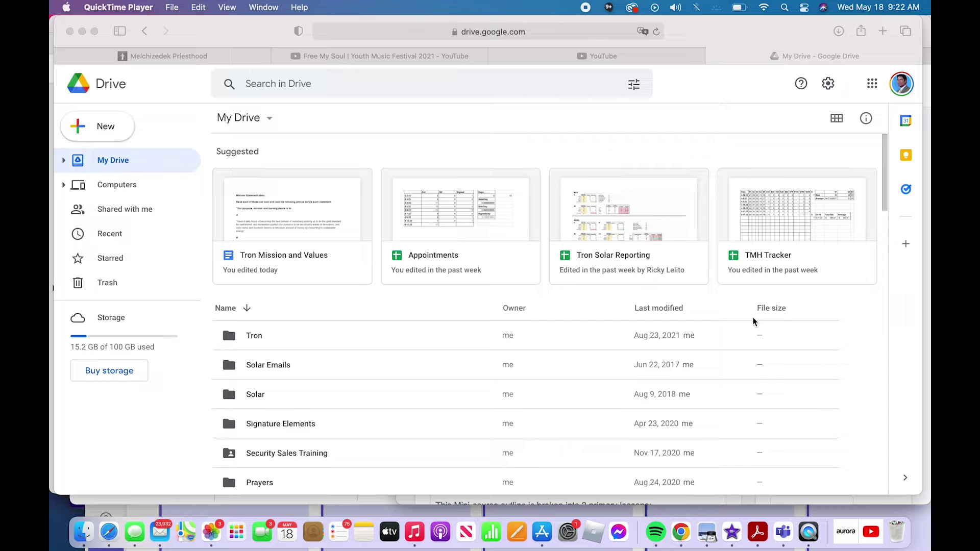
Close the favourites dropdown, then load docs.google.com in a new Safari tab
{"action": "left_click", "coordinate": [539, 36]}
{"action": "left_click", "coordinate": [539, 37]}
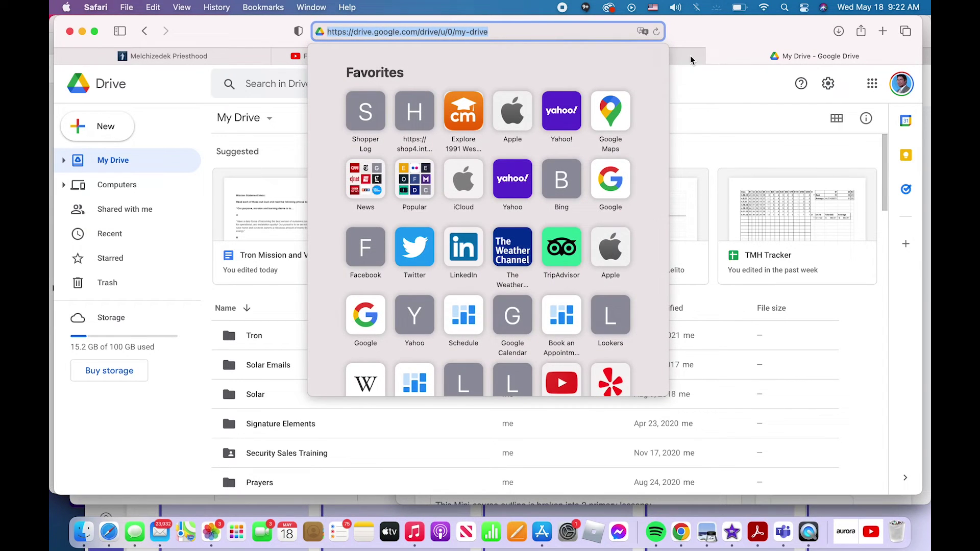
{"action": "left_click", "coordinate": [712, 90]}
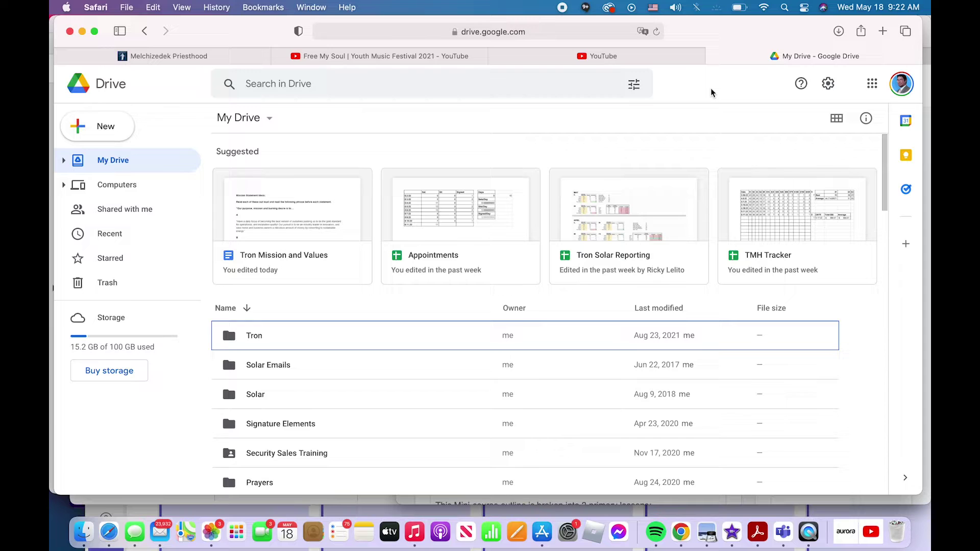
{"action": "key", "text": "super+t"}
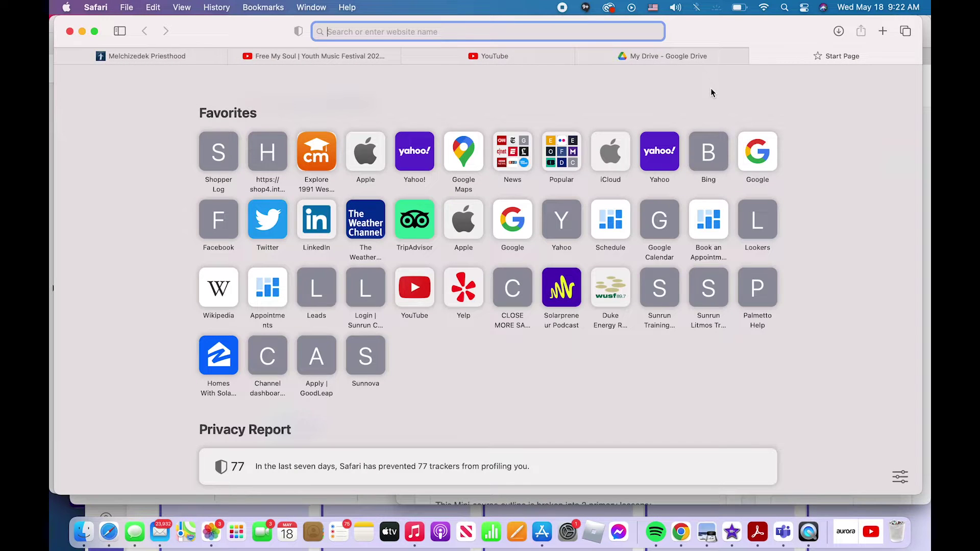
{"action": "type", "text": "do"}
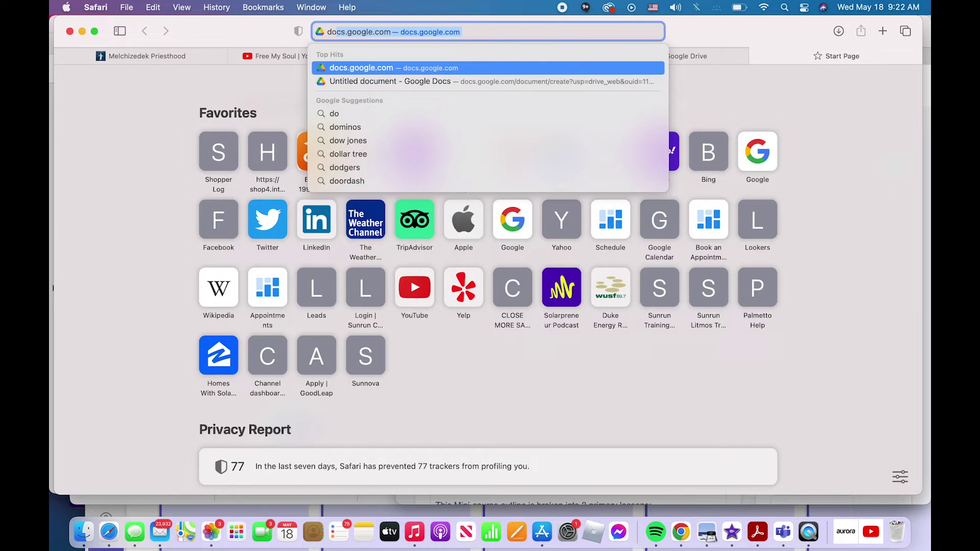
{"action": "type", "text": "c"}
{"action": "key", "text": "Return"}
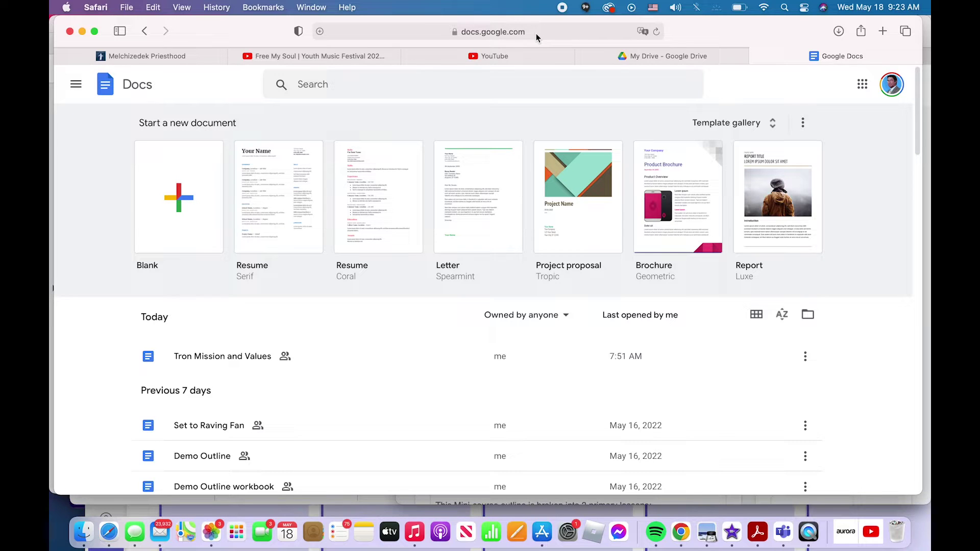
Back in My Drive, browse the folder tree, then start a new Google Docs file from New
{"action": "left_click", "coordinate": [677, 61]}
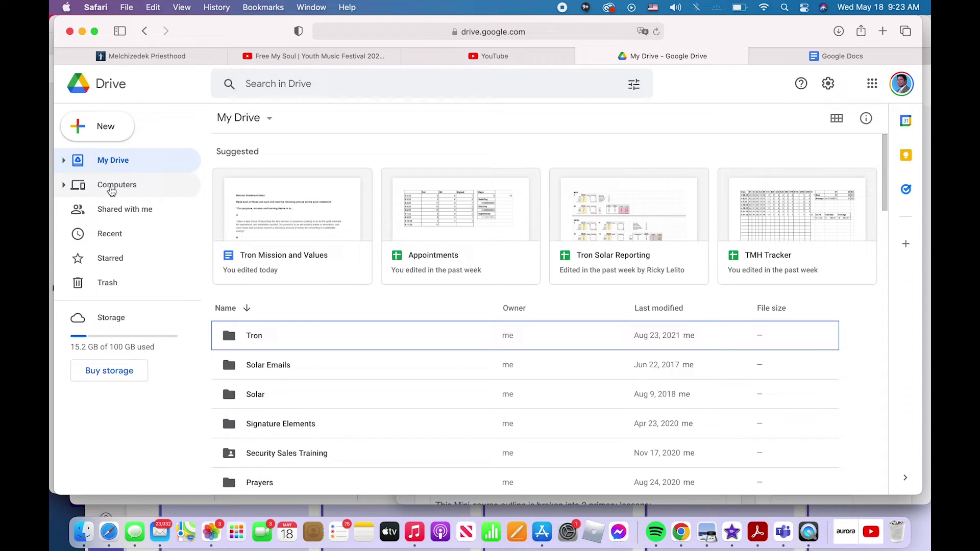
{"action": "left_click", "coordinate": [63, 162]}
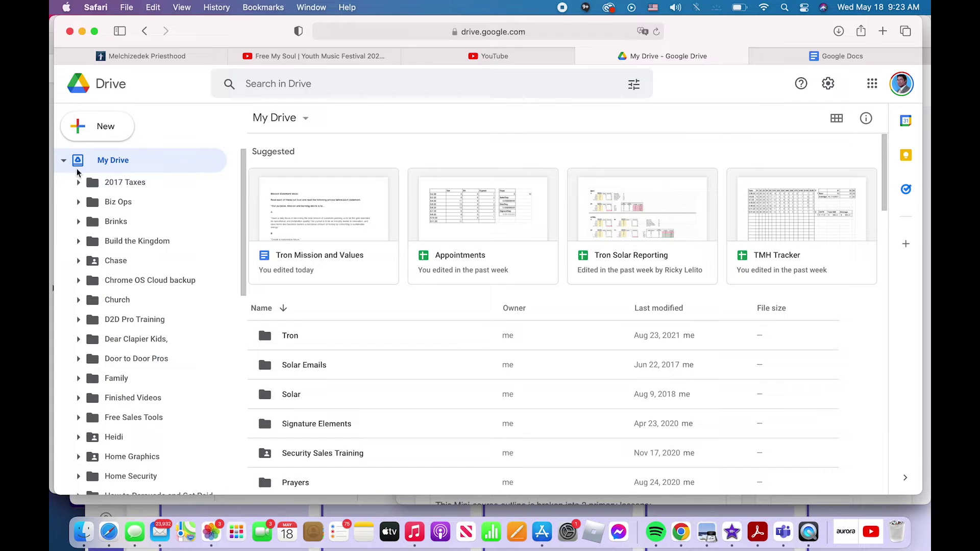
{"action": "scroll", "coordinate": [133, 354], "scroll_direction": "down", "scroll_amount": 4}
{"action": "scroll", "coordinate": [133, 354], "scroll_direction": "down", "scroll_amount": 3}
{"action": "scroll", "coordinate": [129, 347], "scroll_direction": "up", "scroll_amount": 10}
{"action": "left_click", "coordinate": [63, 161]}
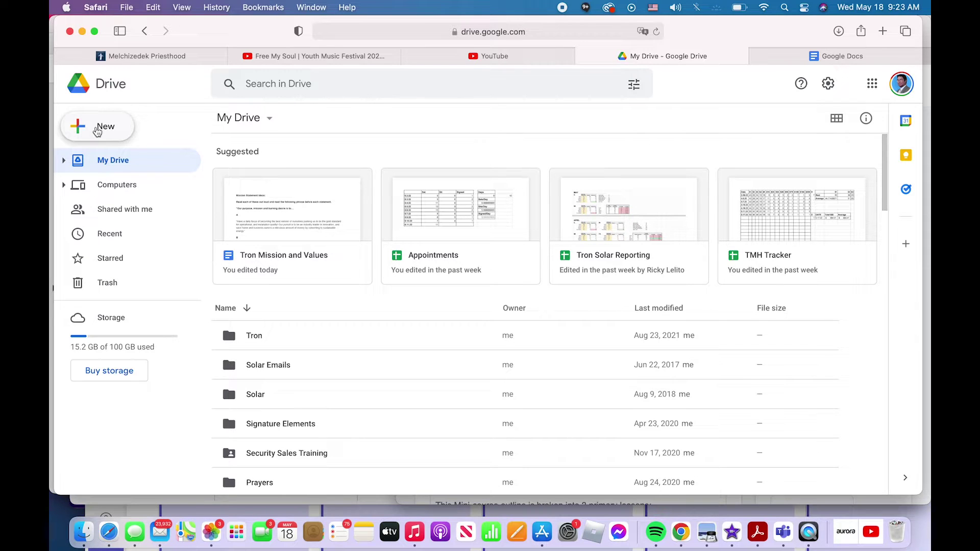
{"action": "left_click", "coordinate": [97, 131]}
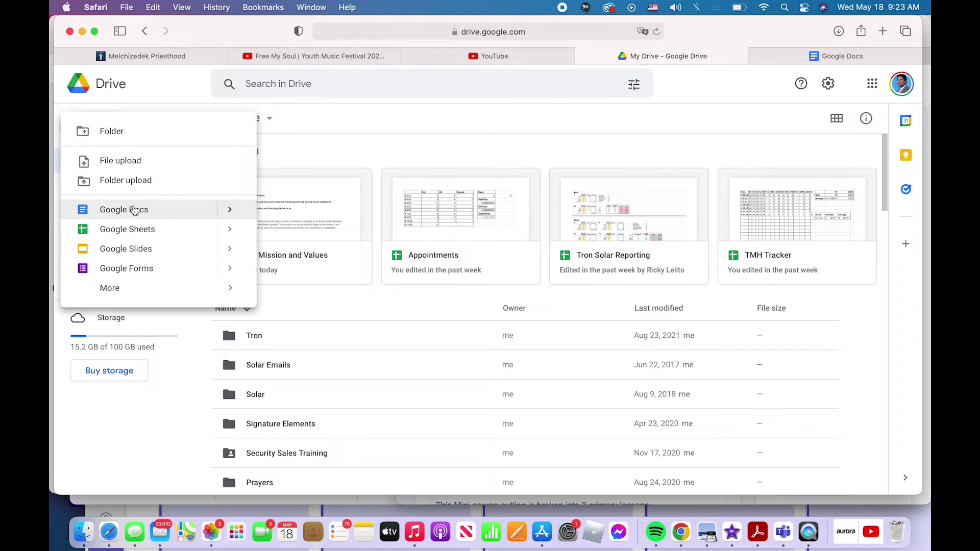
{"action": "mouse_move", "coordinate": [117, 276]}
Create a Google Docs file from Drive, then also start a Blank document from the Docs home page
{"action": "left_click", "coordinate": [127, 211]}
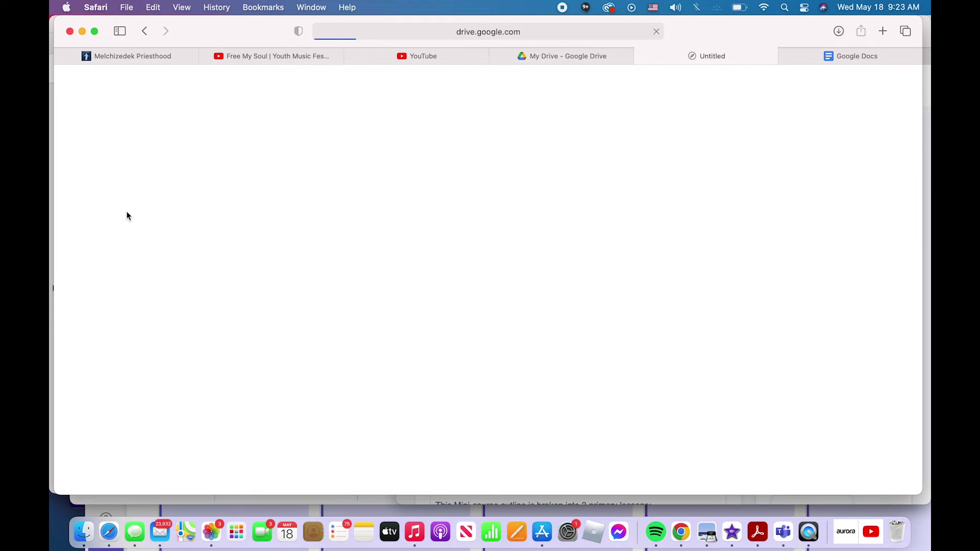
{"action": "left_click", "coordinate": [831, 58]}
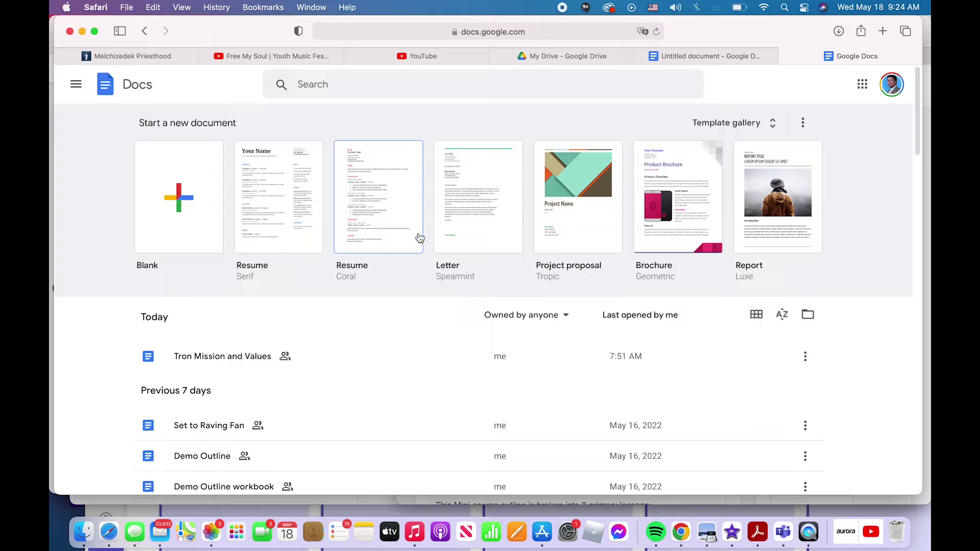
{"action": "left_click", "coordinate": [186, 221]}
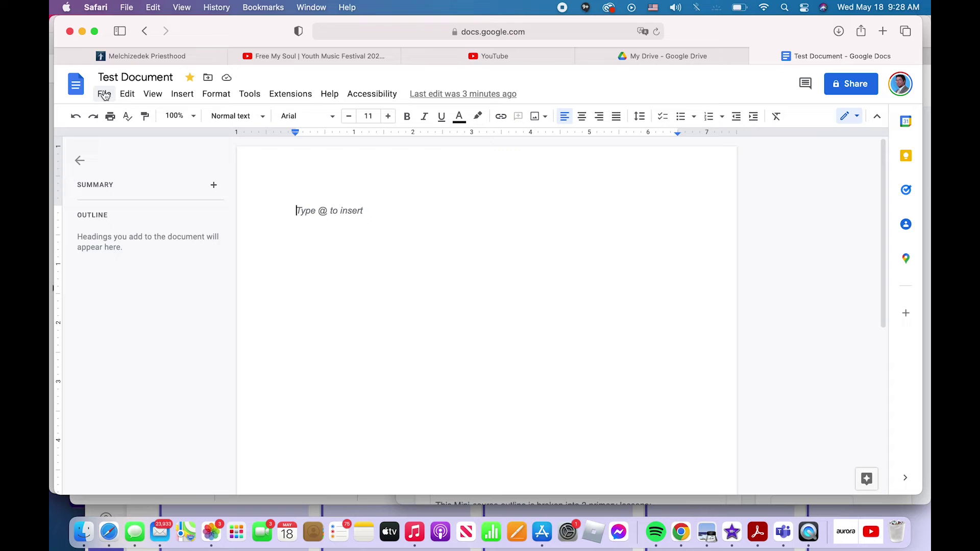
{"action": "left_click", "coordinate": [104, 96]}
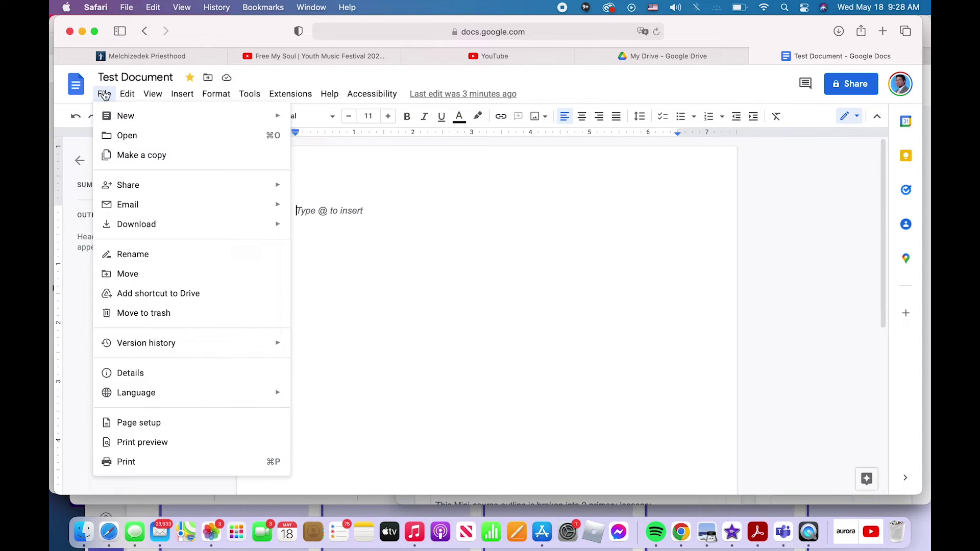
{"action": "mouse_move", "coordinate": [120, 117]}
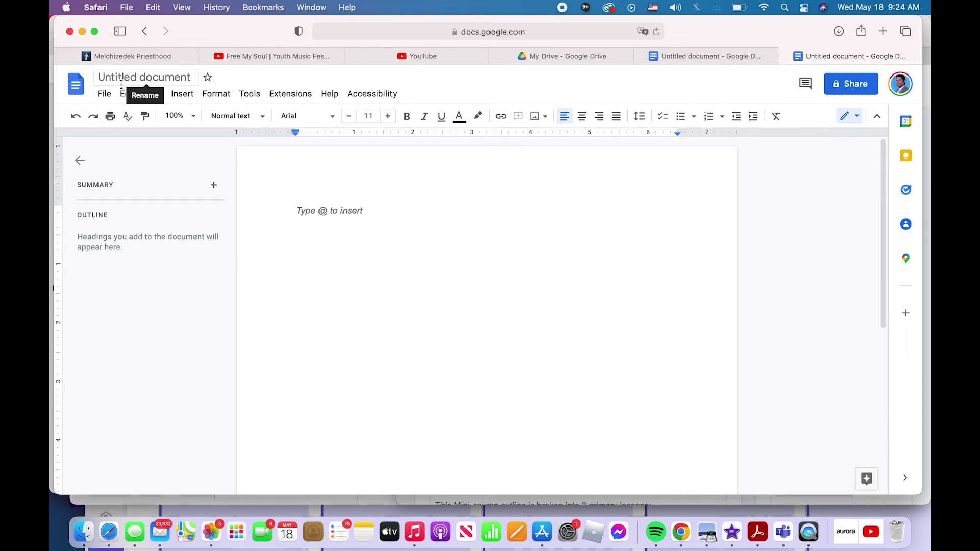
Rename the Untitled blank document to 'Test Document'
{"action": "left_click", "coordinate": [119, 78]}
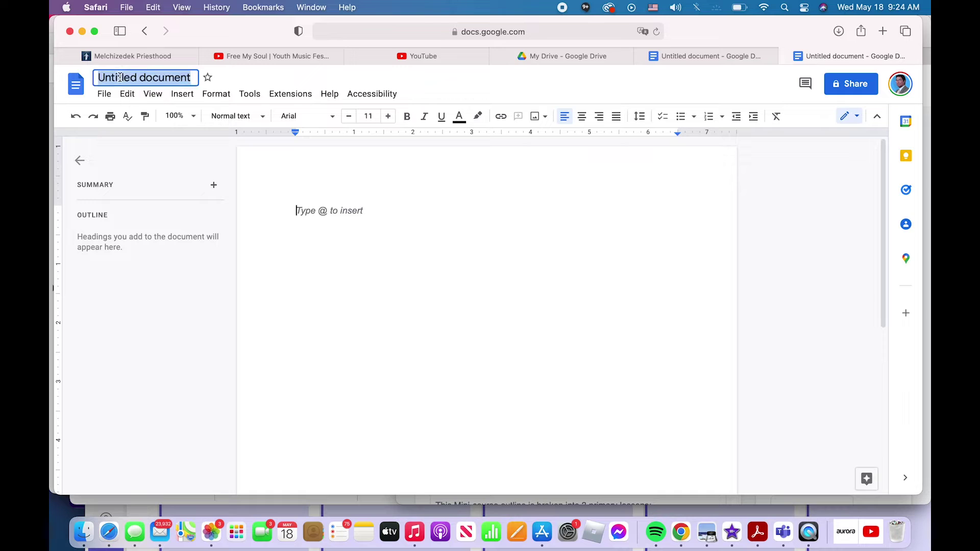
{"action": "left_click", "coordinate": [294, 227]}
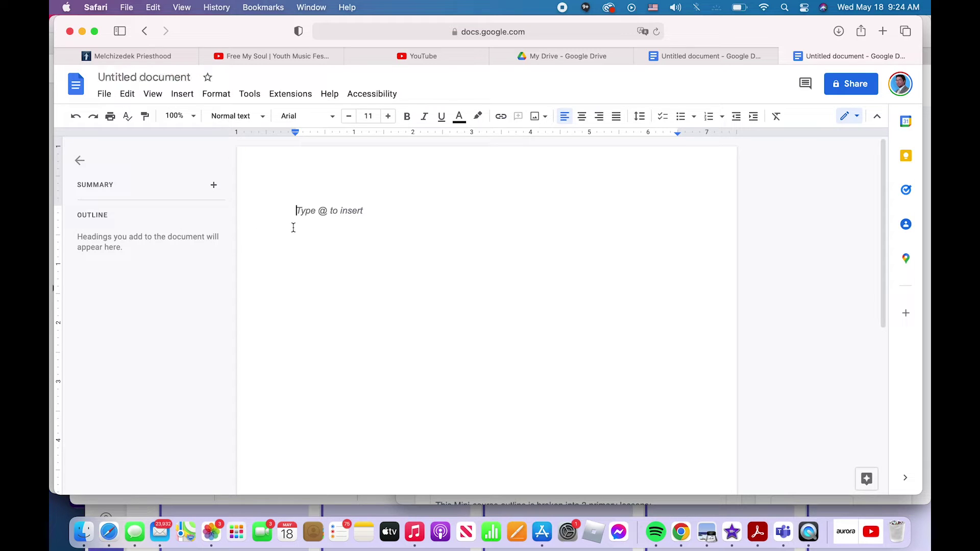
{"action": "left_click", "coordinate": [175, 78]}
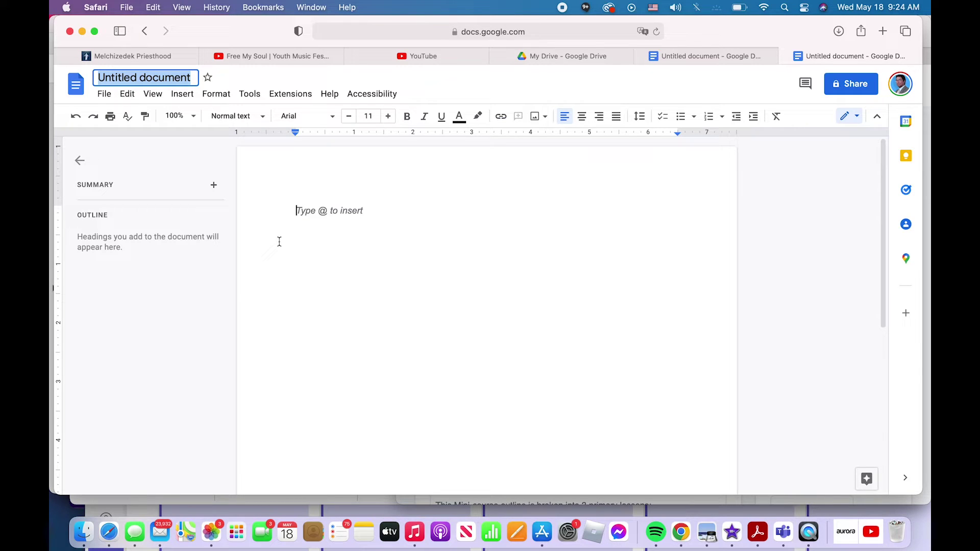
{"action": "type", "text": "Test"}
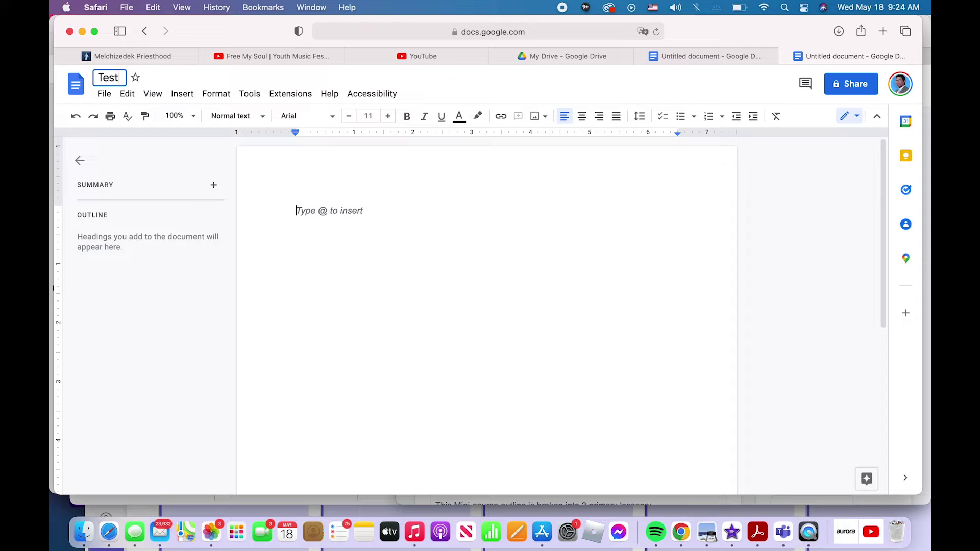
{"action": "type", "text": " Document"}
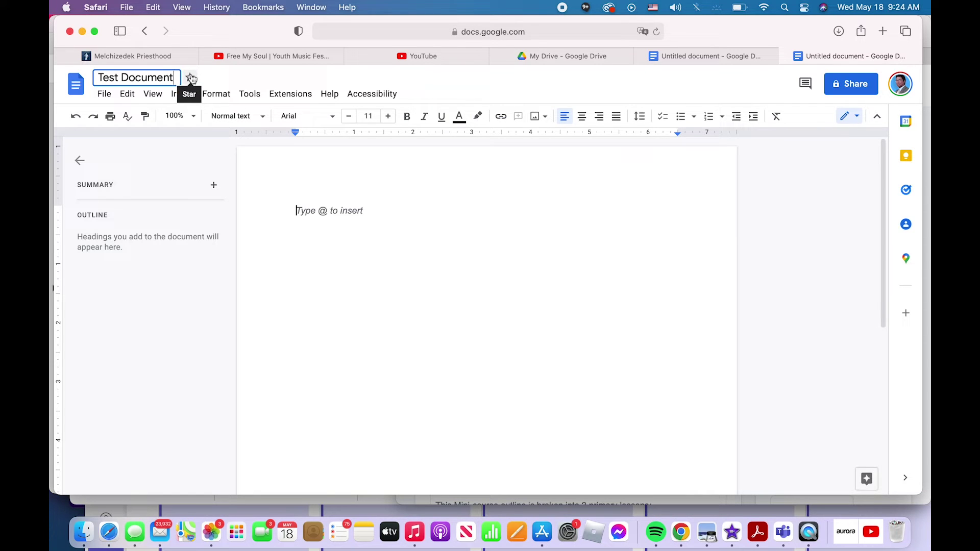
{"action": "key", "text": "Return"}
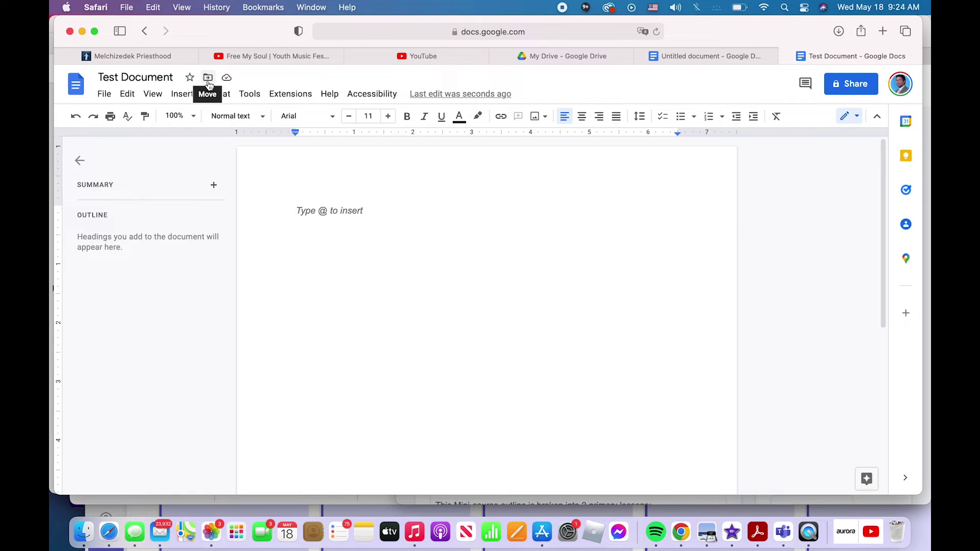
Show the Starred files in Drive and open Test Document from that list
{"action": "left_click", "coordinate": [566, 57]}
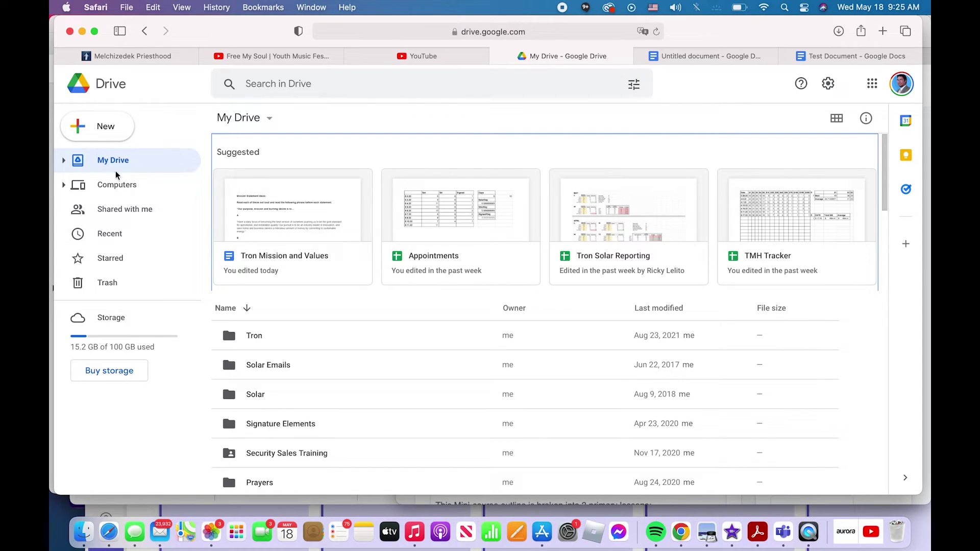
{"action": "left_click", "coordinate": [114, 258]}
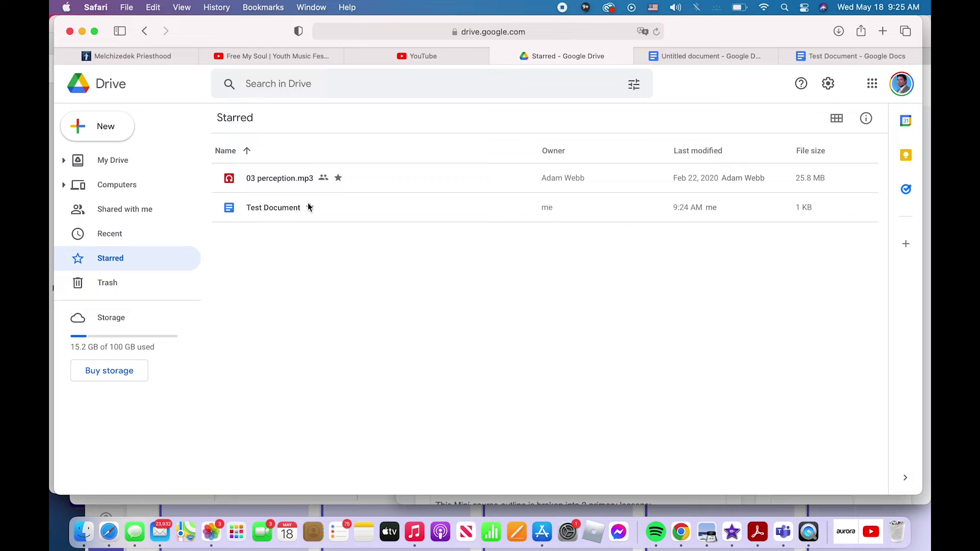
{"action": "left_click", "coordinate": [710, 56]}
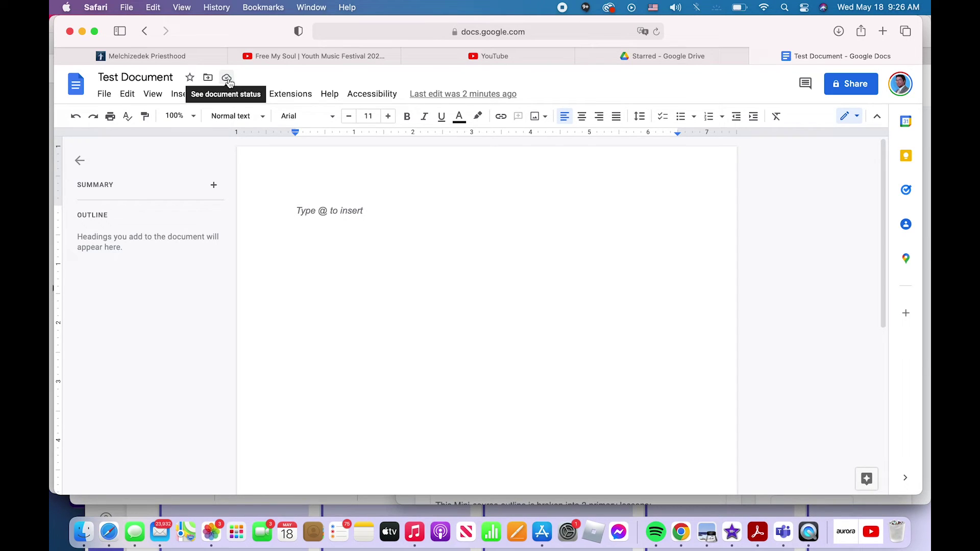
{"action": "left_click", "coordinate": [228, 79]}
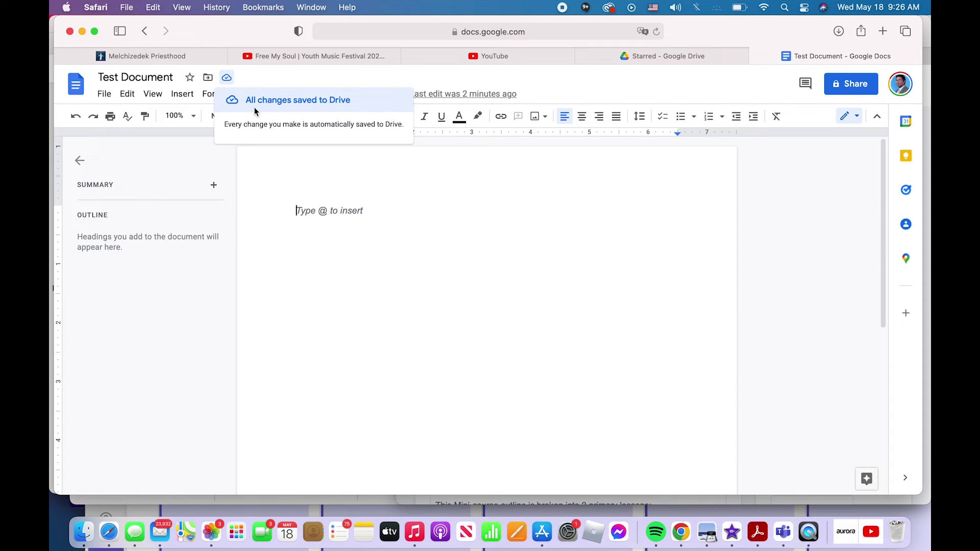
{"action": "left_click", "coordinate": [261, 81]}
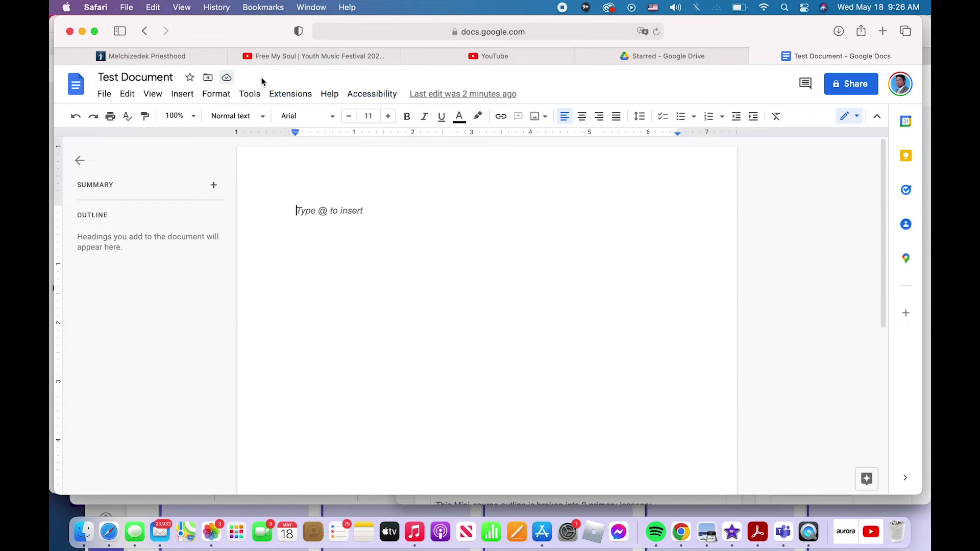
Create a 'Teach Mom How' folder in My Drive and move Test Document into it
{"action": "left_click", "coordinate": [209, 79]}
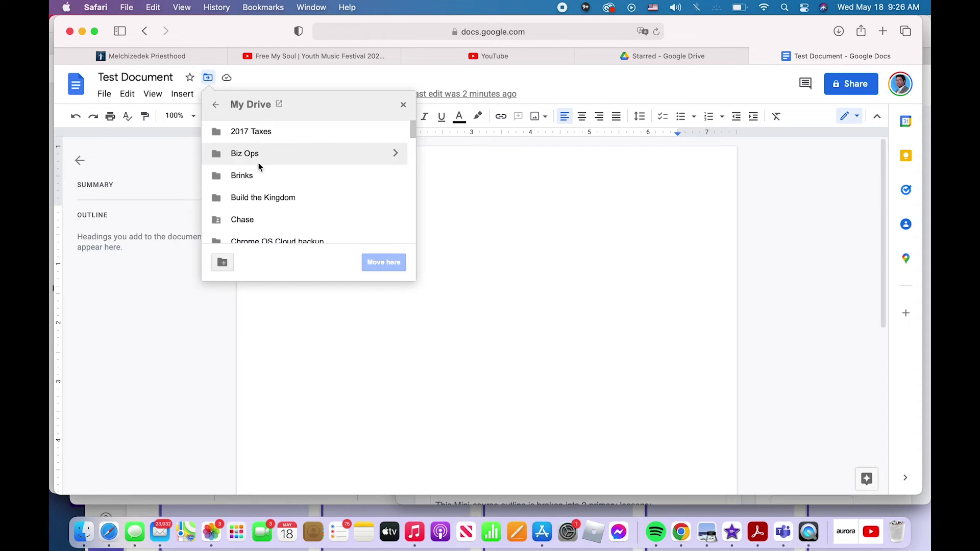
{"action": "scroll", "coordinate": [271, 204], "scroll_direction": "down", "scroll_amount": 5}
{"action": "scroll", "coordinate": [271, 204], "scroll_direction": "down", "scroll_amount": 5}
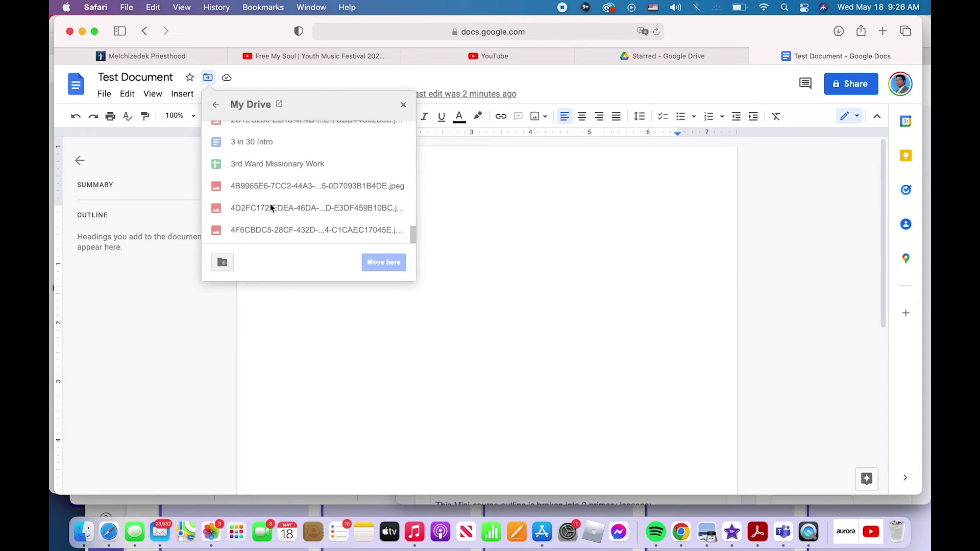
{"action": "scroll", "coordinate": [271, 203], "scroll_direction": "up", "scroll_amount": 15}
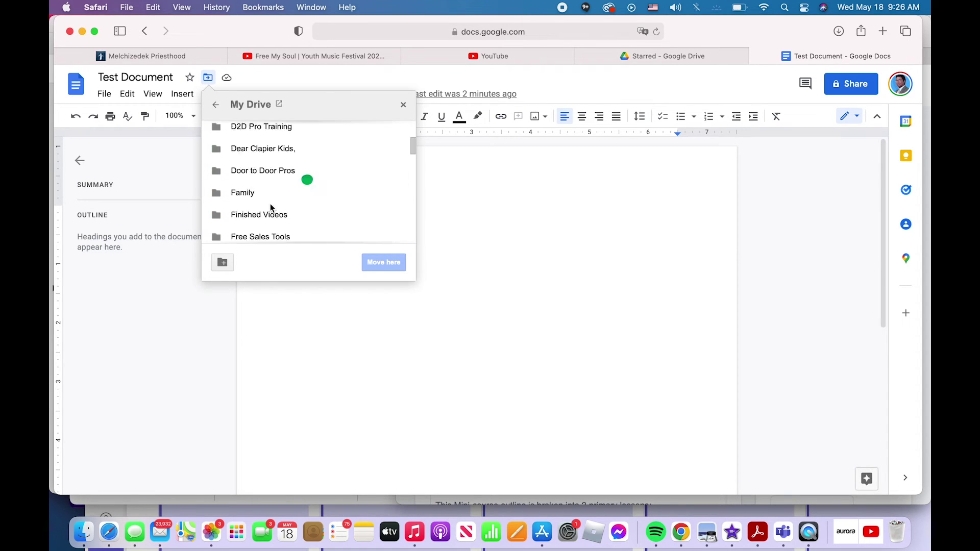
{"action": "left_click", "coordinate": [223, 266]}
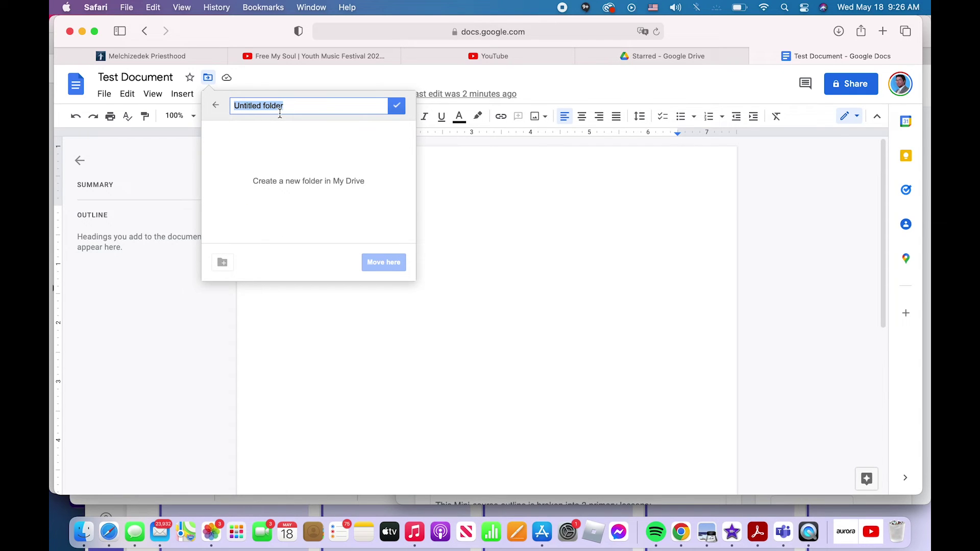
{"action": "type", "text": "Teach Mom How"}
{"action": "left_click", "coordinate": [396, 107]}
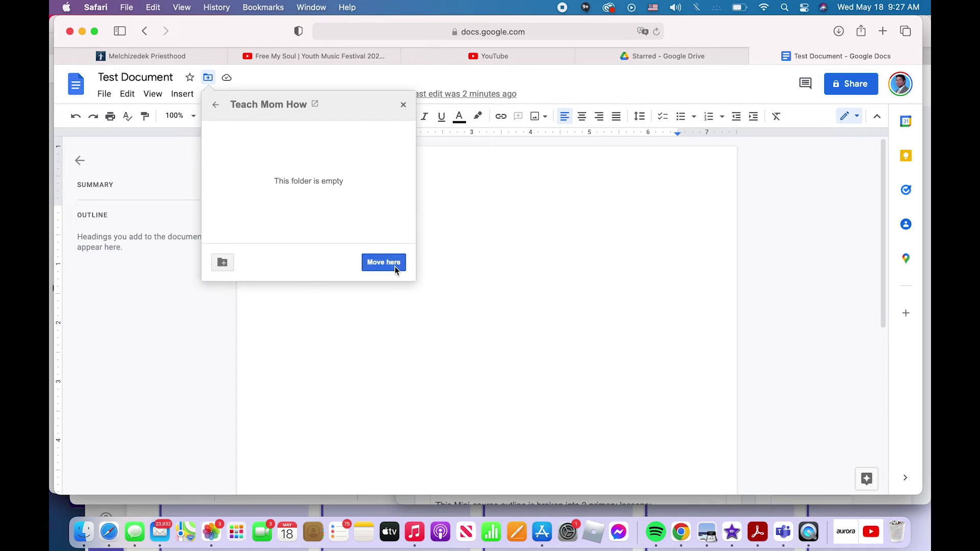
{"action": "left_click", "coordinate": [394, 267]}
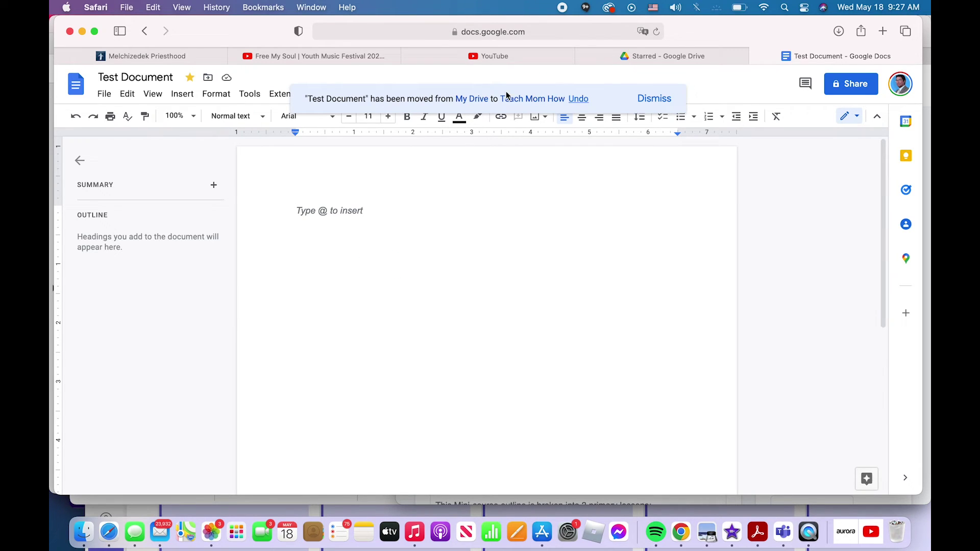
Check that Teach Mom How now appears in My Drive, then dismiss the move notice in Test Document
{"action": "left_click", "coordinate": [615, 59]}
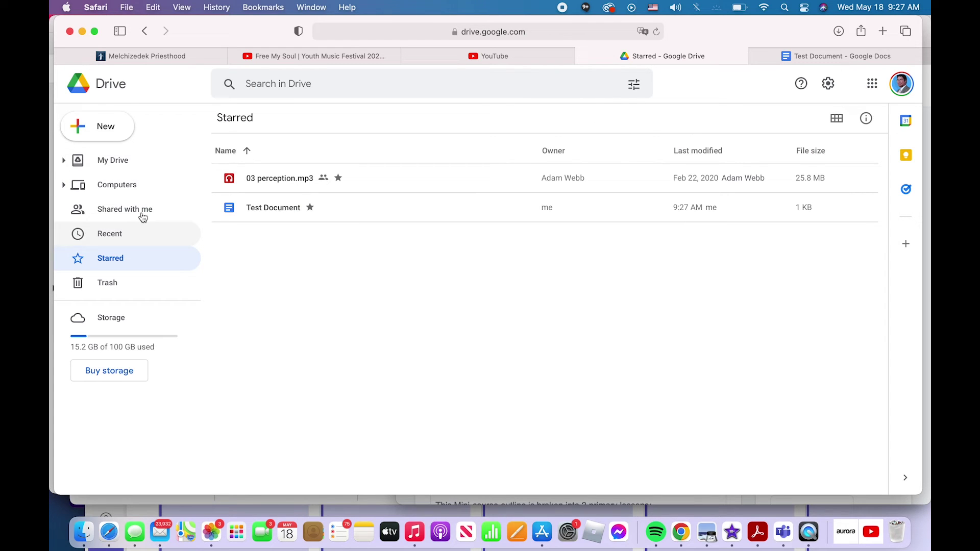
{"action": "left_click", "coordinate": [99, 162]}
{"action": "scroll", "coordinate": [364, 348], "scroll_direction": "down", "scroll_amount": 20}
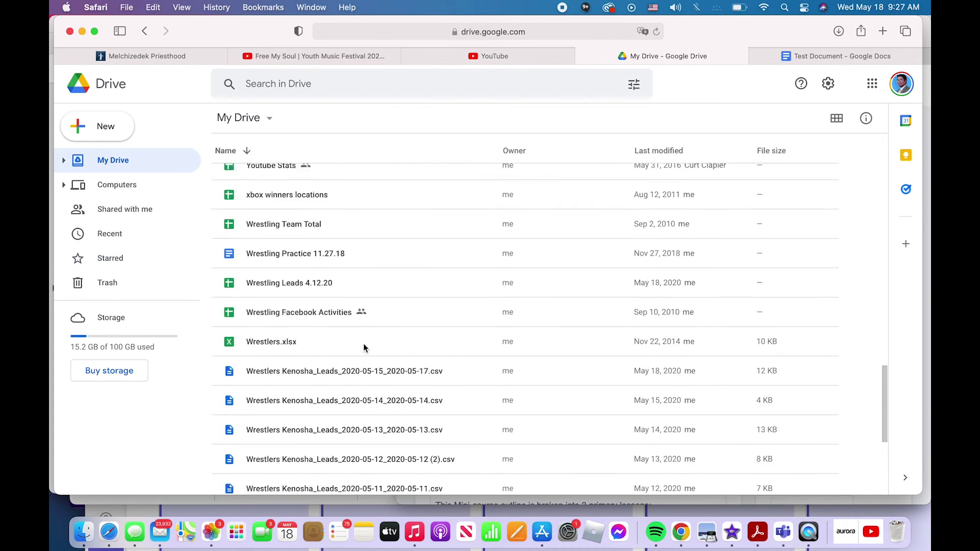
{"action": "scroll", "coordinate": [364, 347], "scroll_direction": "up", "scroll_amount": 20}
{"action": "scroll", "coordinate": [363, 348], "scroll_direction": "up", "scroll_amount": 5}
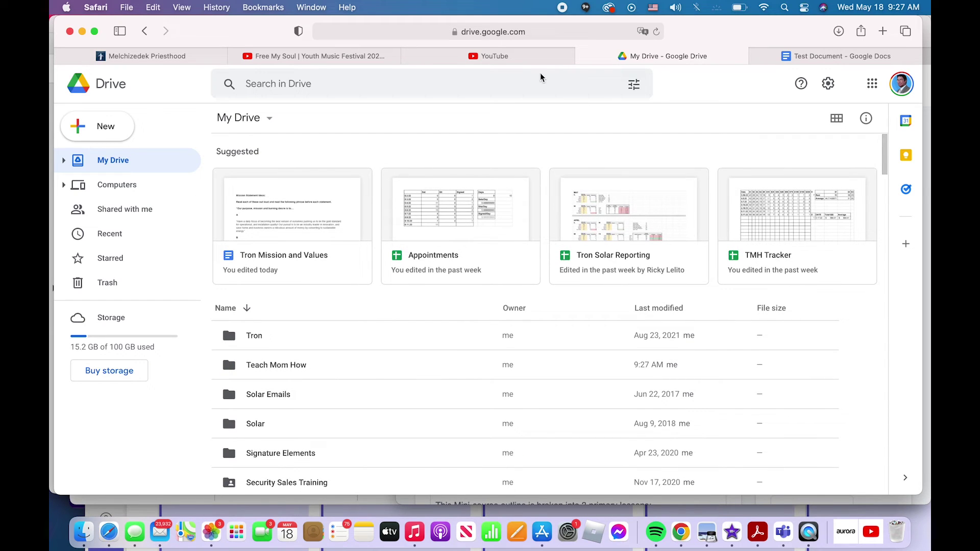
{"action": "left_click", "coordinate": [799, 56]}
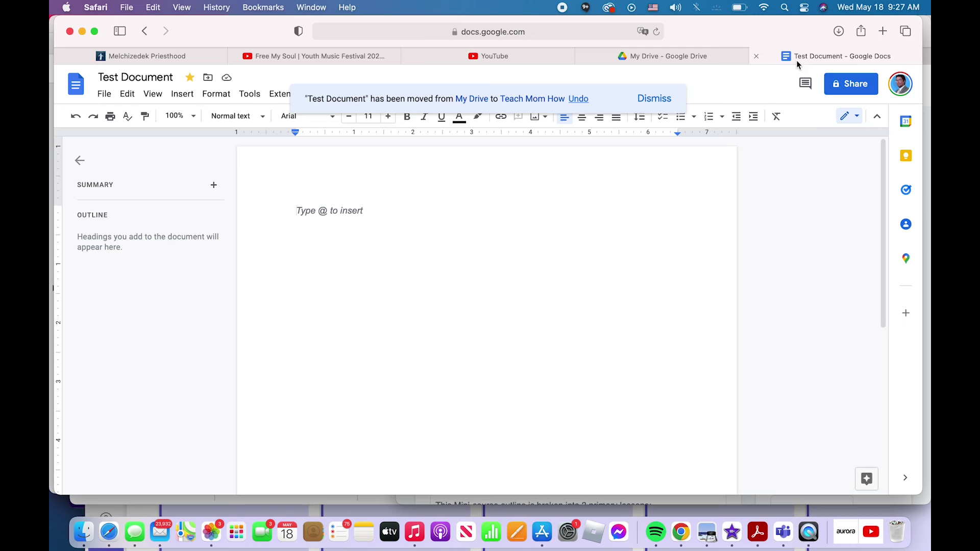
{"action": "left_click", "coordinate": [656, 98]}
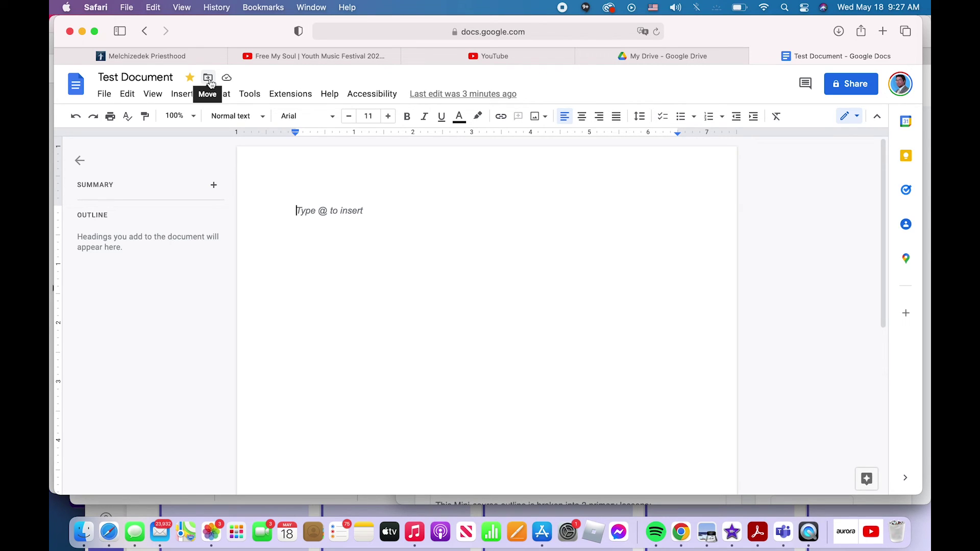
{"action": "left_click", "coordinate": [656, 55]}
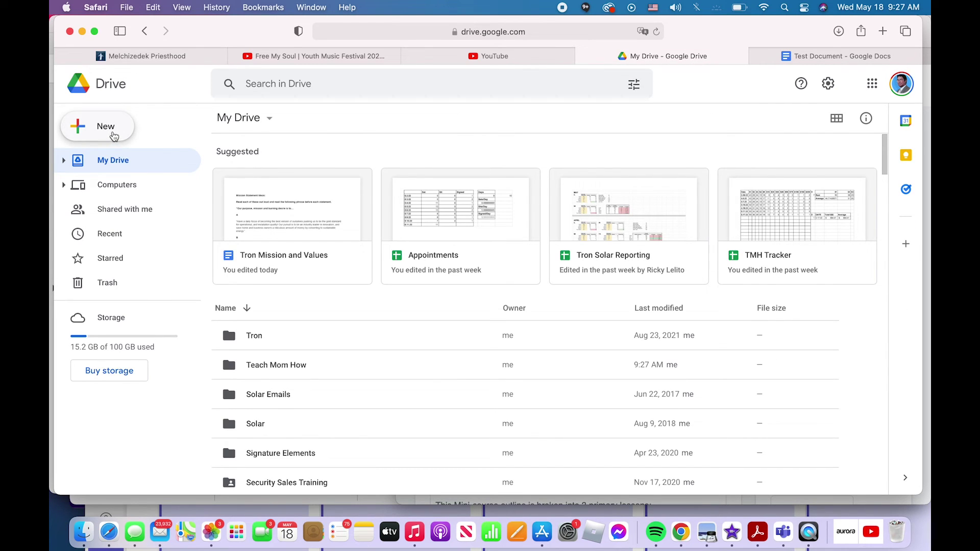
{"action": "left_click", "coordinate": [112, 134]}
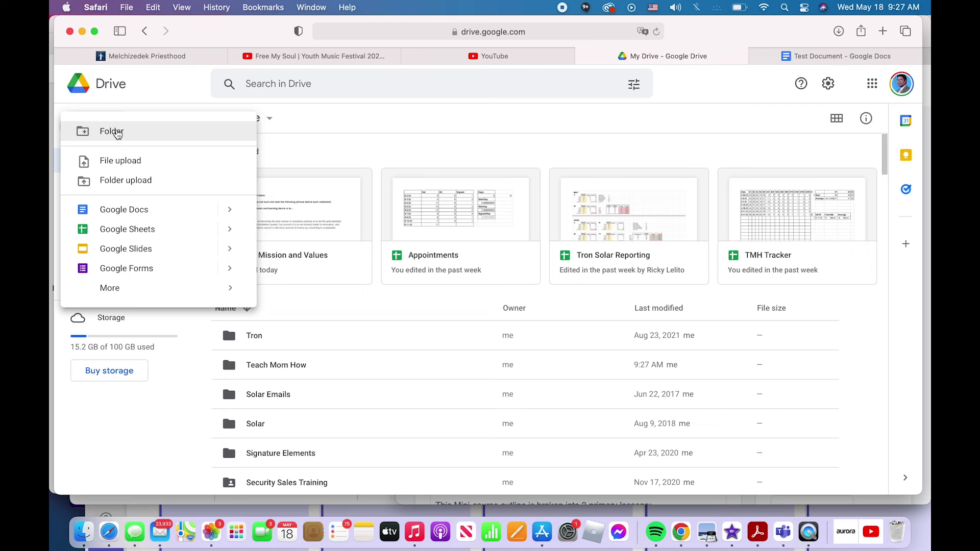
{"action": "left_click", "coordinate": [333, 117]}
{"action": "scroll", "coordinate": [372, 277], "scroll_direction": "down", "scroll_amount": 10}
{"action": "scroll", "coordinate": [372, 277], "scroll_direction": "down", "scroll_amount": 5}
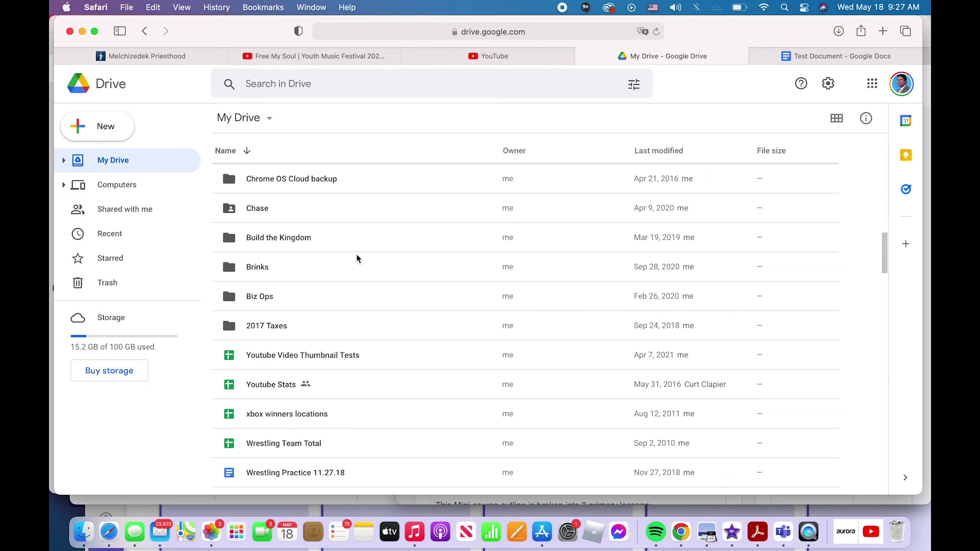
{"action": "scroll", "coordinate": [352, 294], "scroll_direction": "up", "scroll_amount": 5}
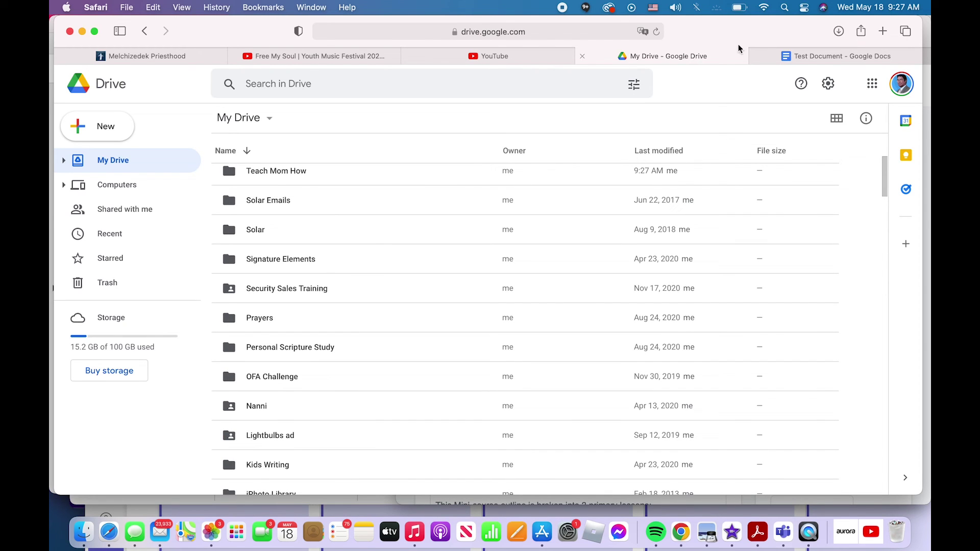
{"action": "left_click", "coordinate": [781, 59]}
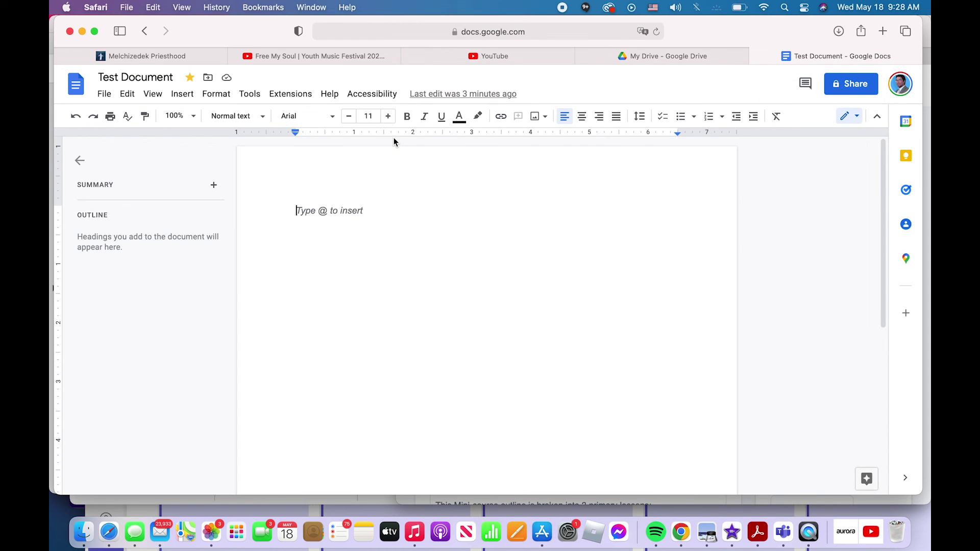